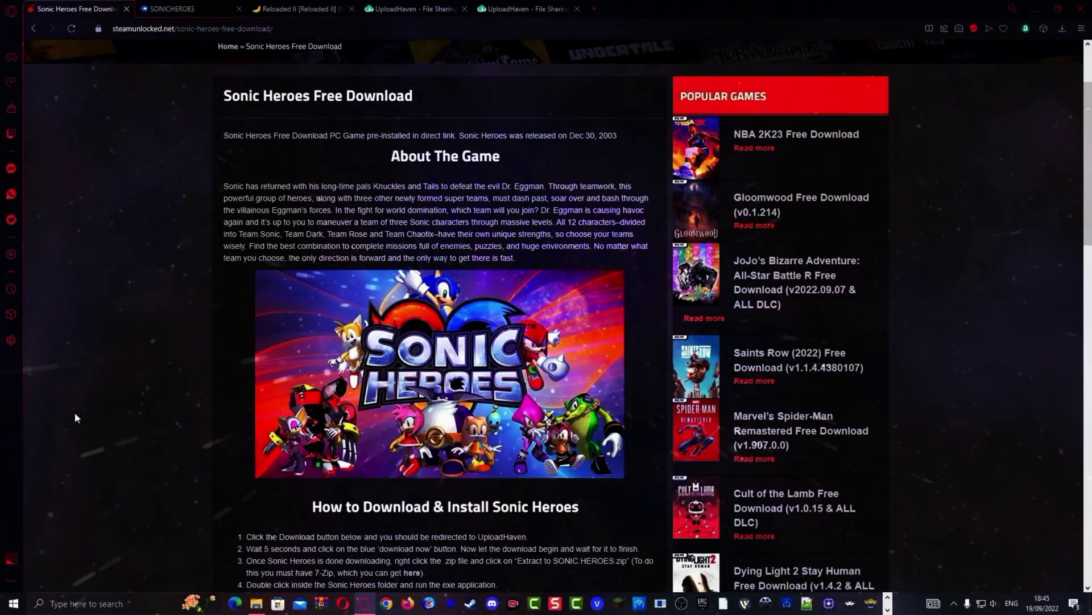
scroll(76, 418, "down", 1)
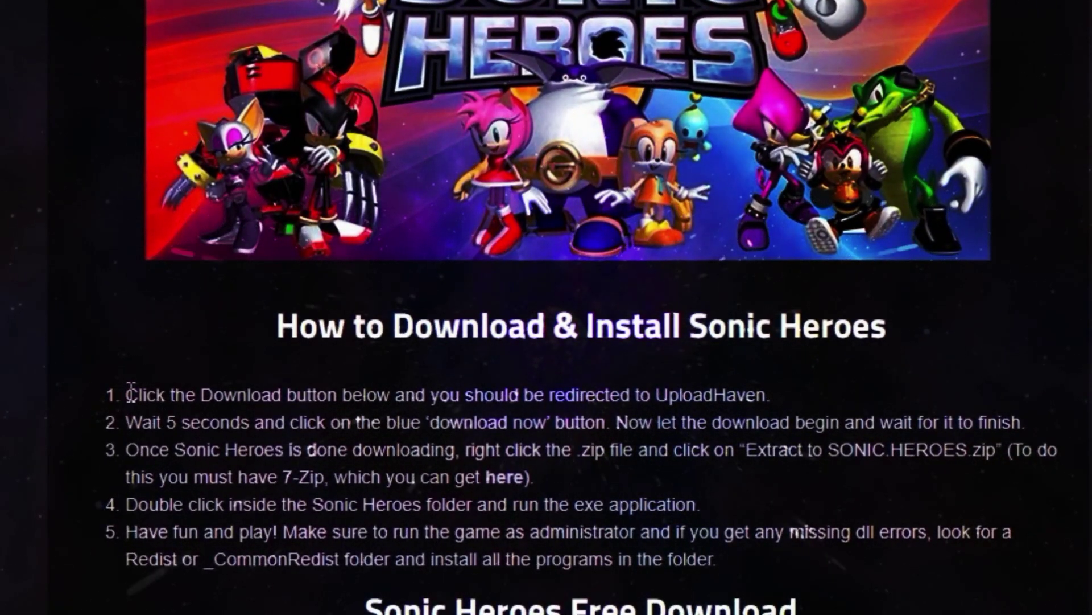
Highlight each of the five install steps, then scroll to the 1.02 GB download link
left_click_drag(124, 394, 774, 391)
left_click_drag(125, 424, 1025, 423)
left_click_drag(123, 445, 538, 478)
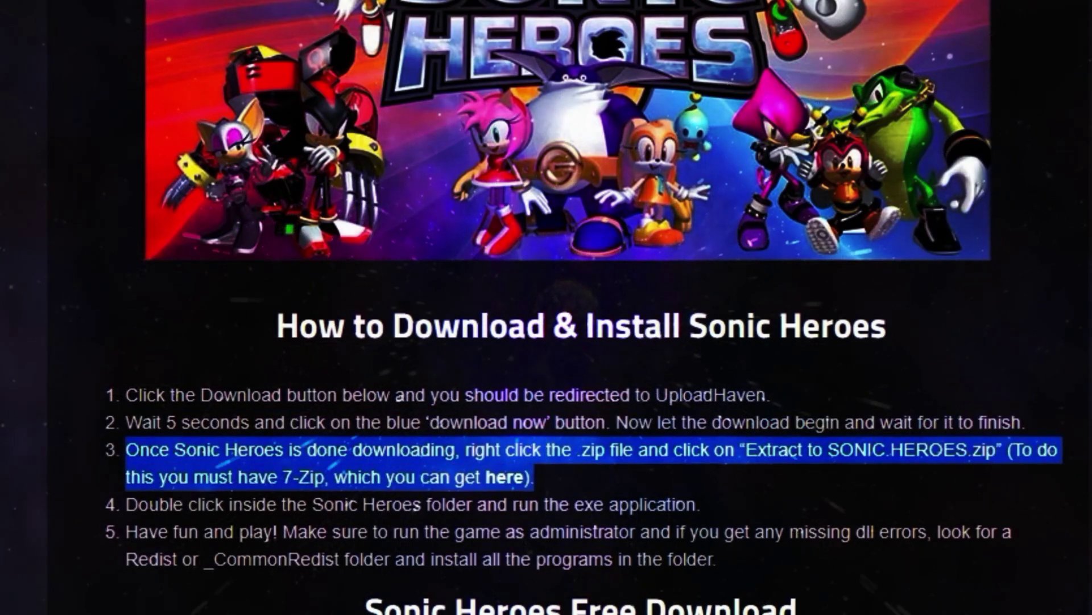
left_click_drag(124, 503, 701, 504)
left_click_drag(125, 530, 1032, 551)
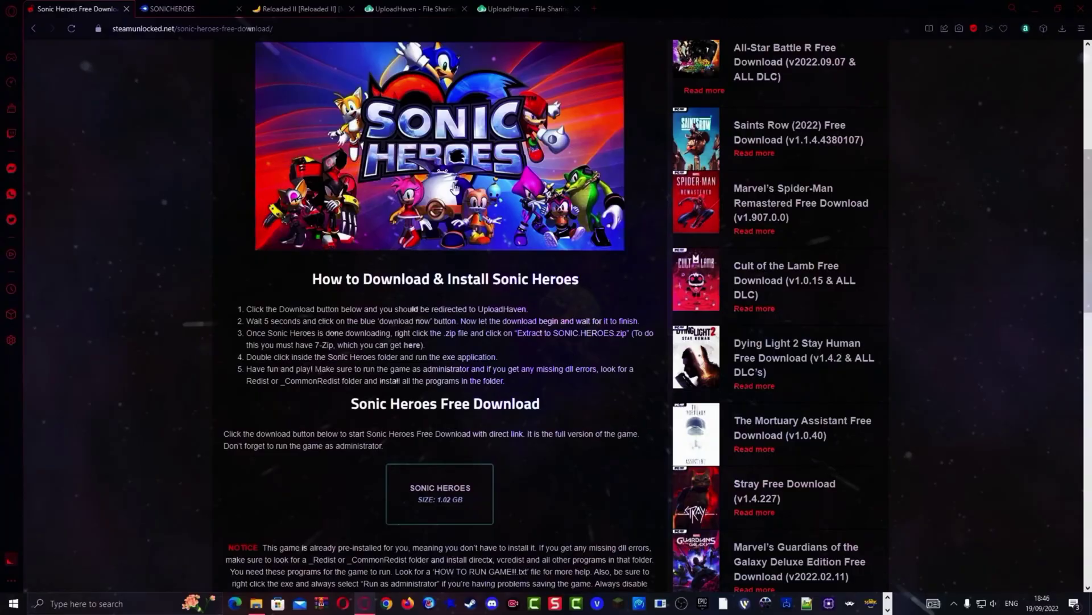
scroll(566, 254, "down", 4)
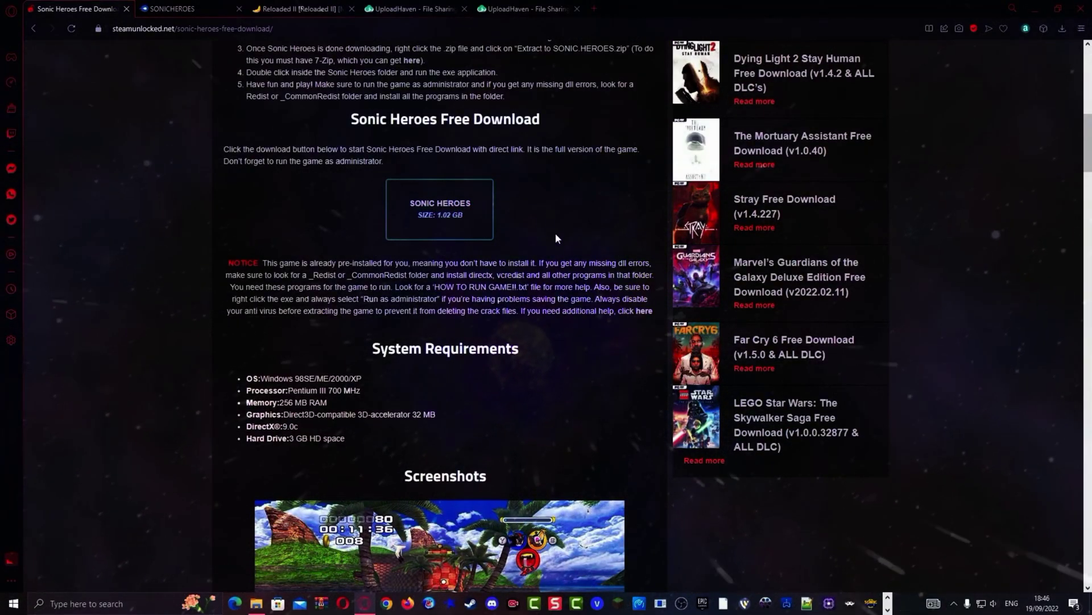
Start the free download of SONIC.HEROES.zip from the UploadHaven tab
left_click(435, 9)
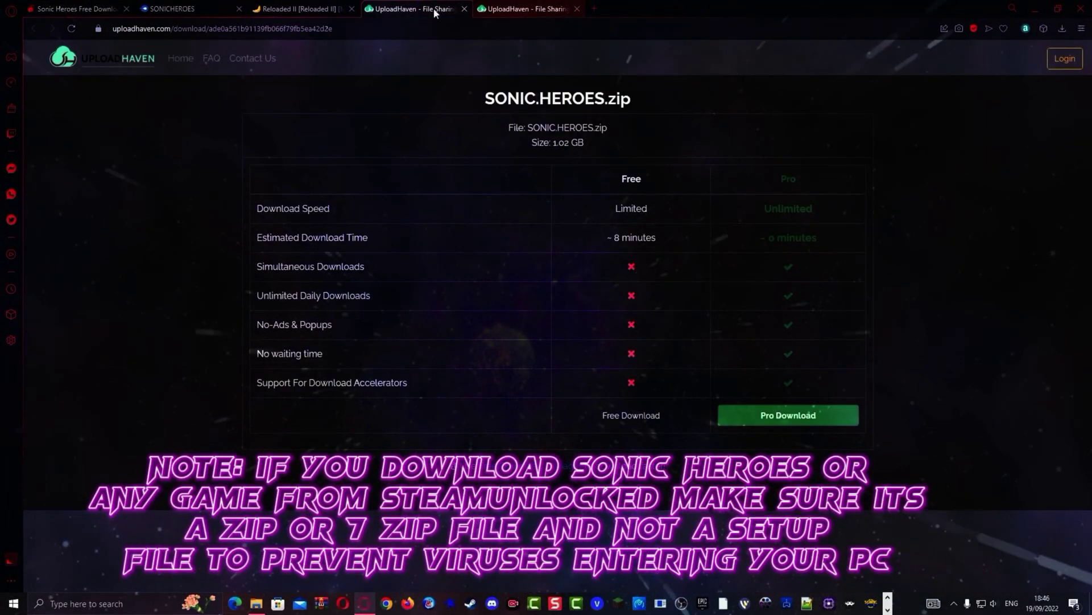
left_click(639, 417)
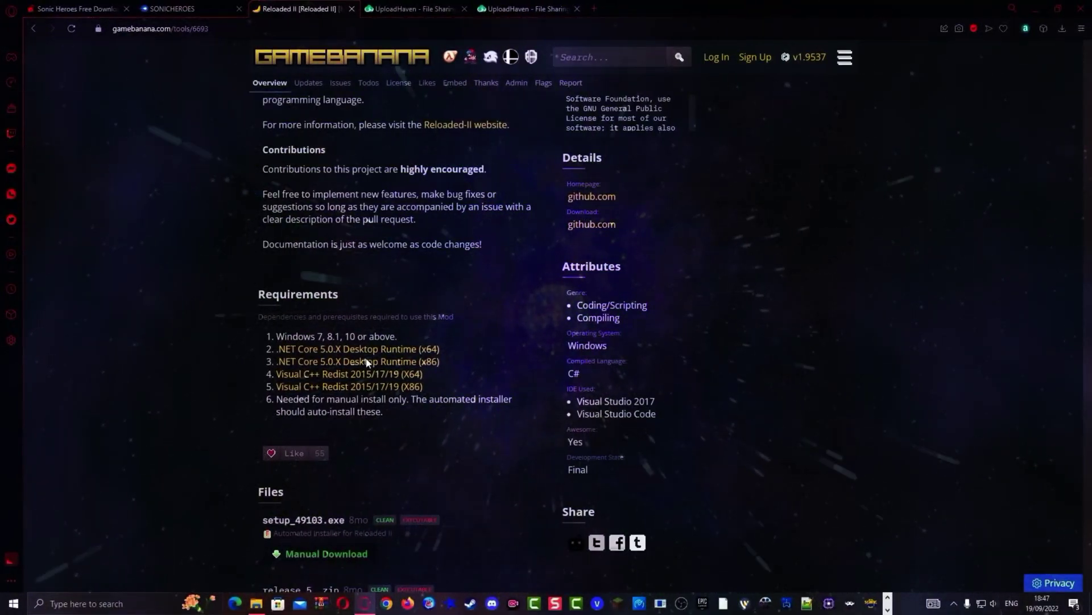
Scroll the Reloaded II GameBanana page to its Requirements and Files sections
scroll(367, 363, "up", 7)
scroll(354, 207, "up", 9)
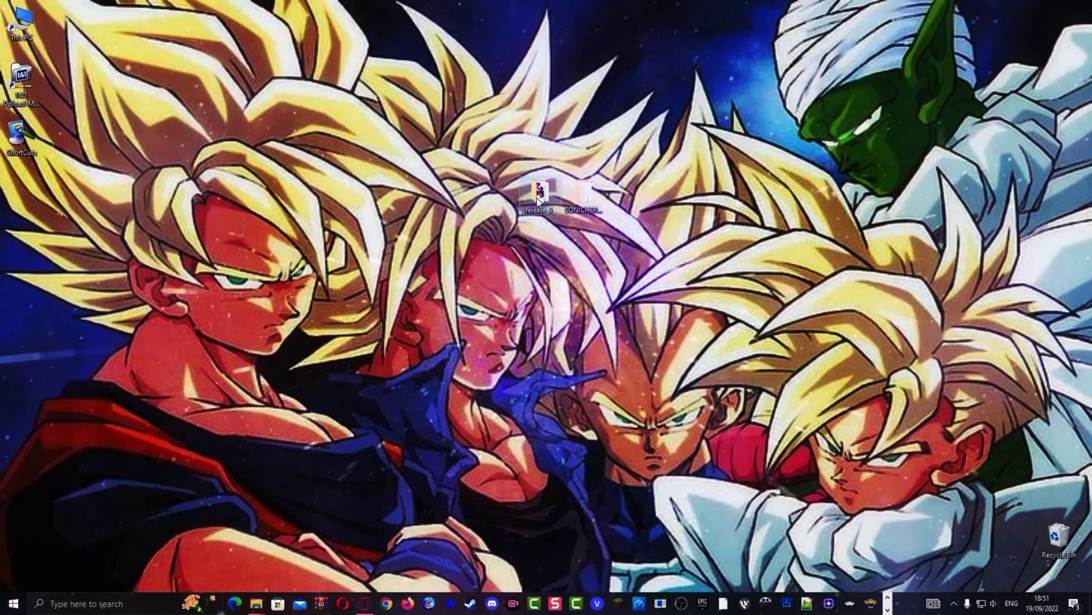
Open release_5, select all 91 Reloaded-II files and cut them for moving
double_click(538, 197)
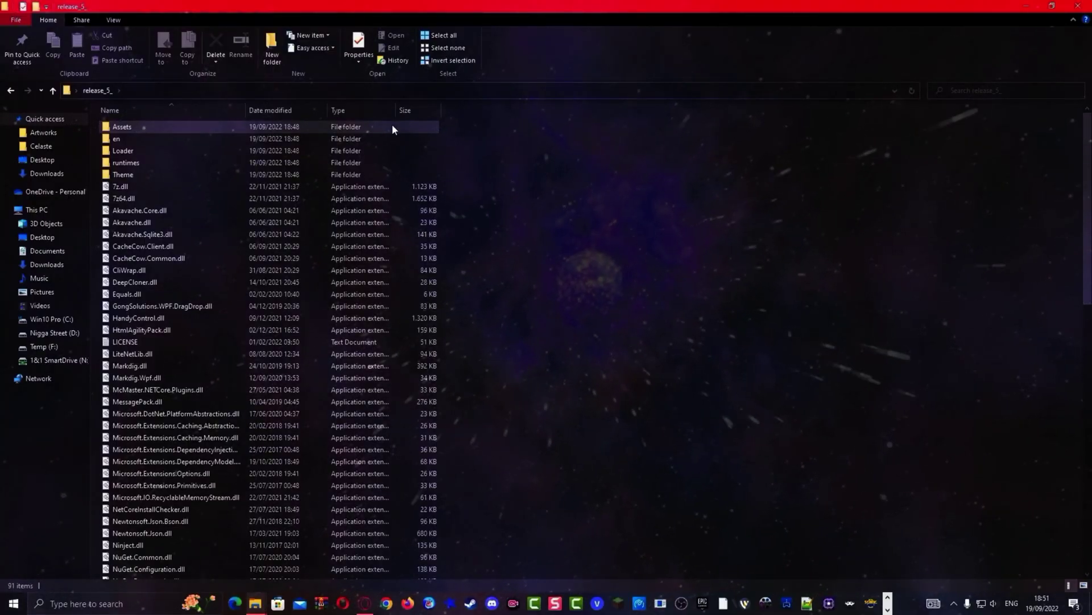
key("ctrl+a")
scroll(295, 325, "down", 18)
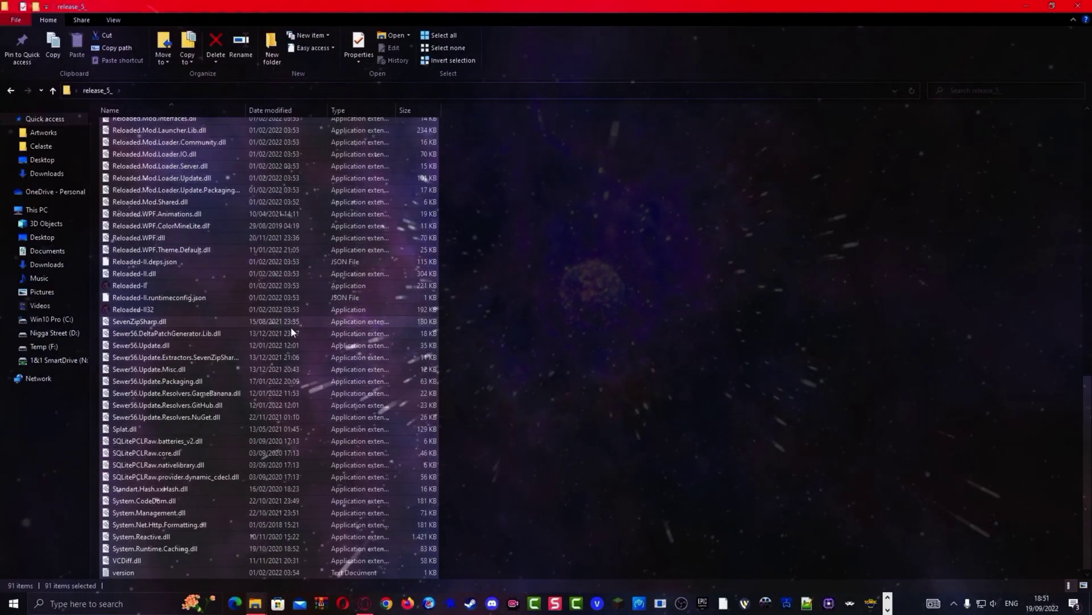
right_click(229, 221)
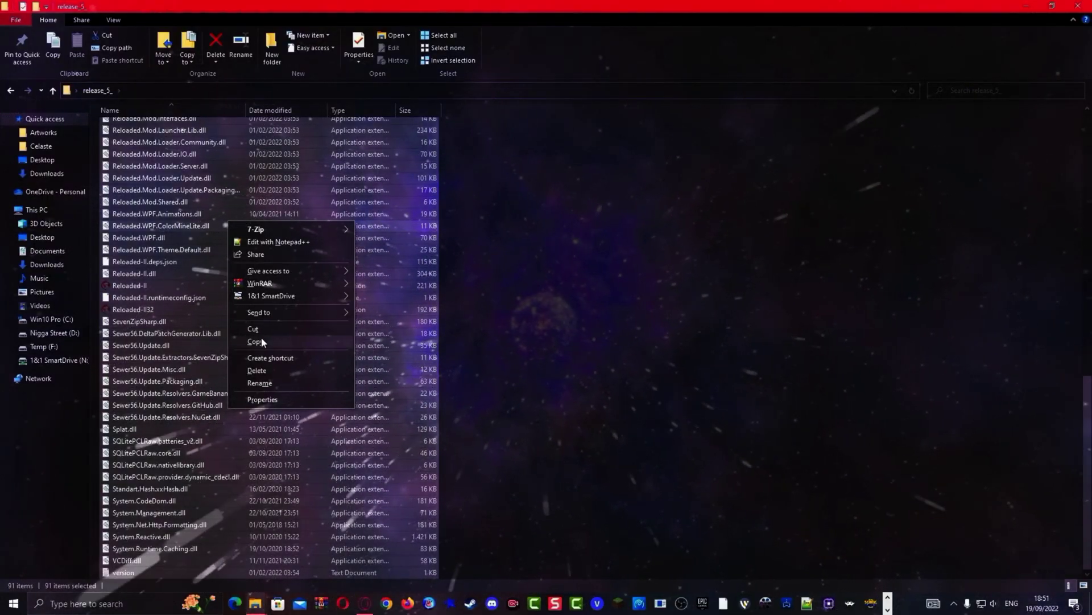
left_click(978, 7)
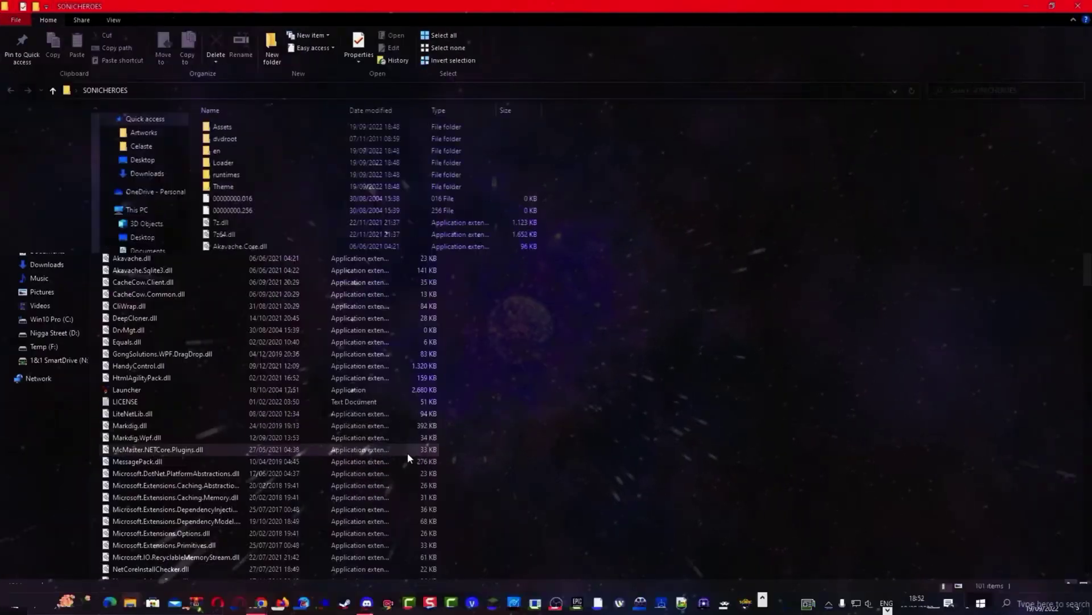
scroll(407, 453, "down", 10)
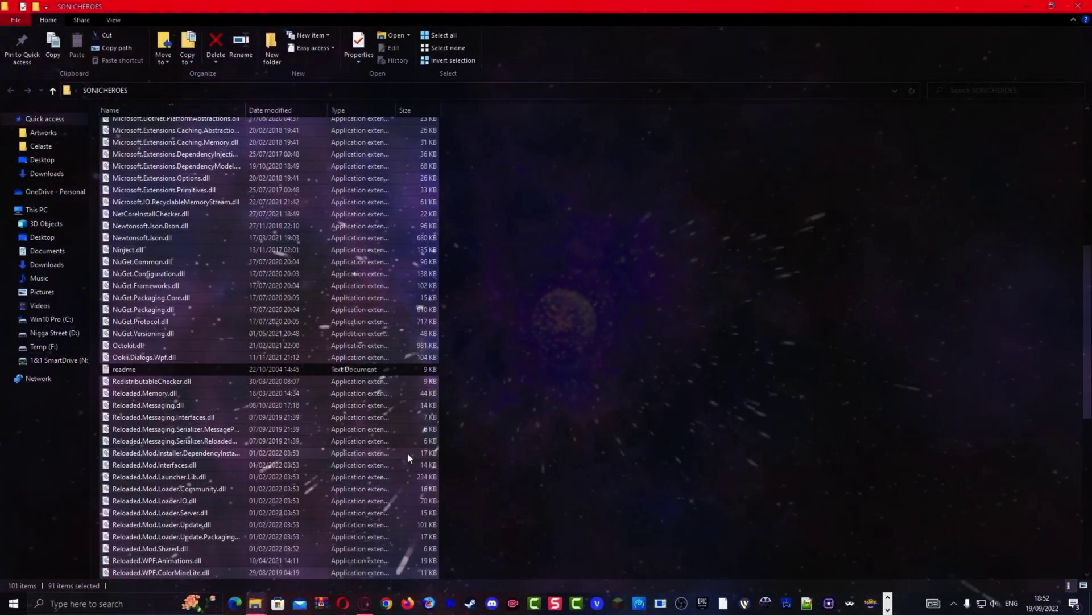
Clear the file selection and scroll down to the newest Mods for SH post
left_click(622, 377)
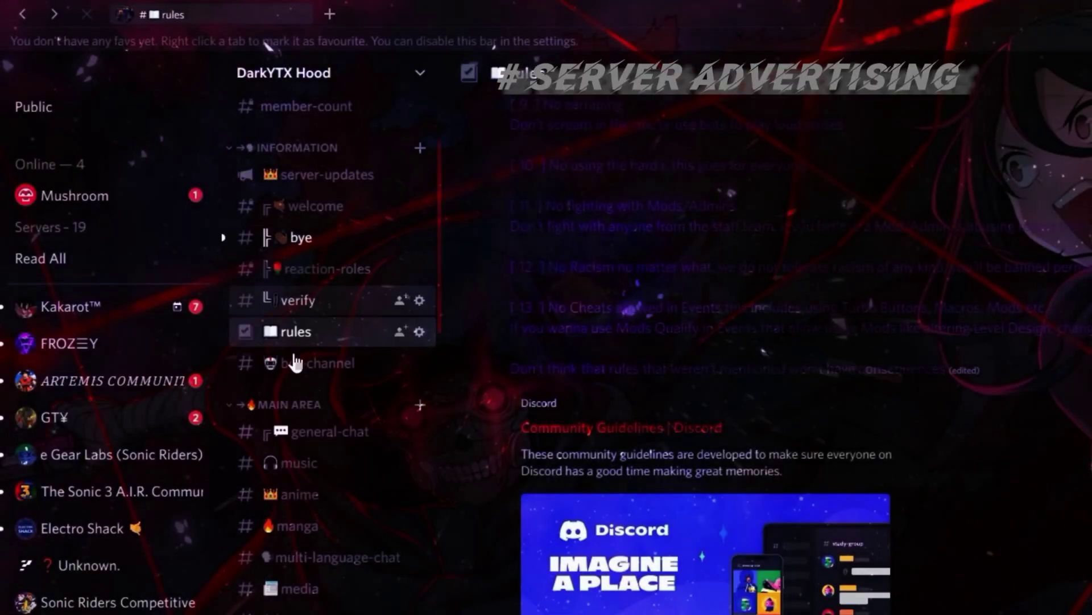
scroll(317, 395, "down", 15)
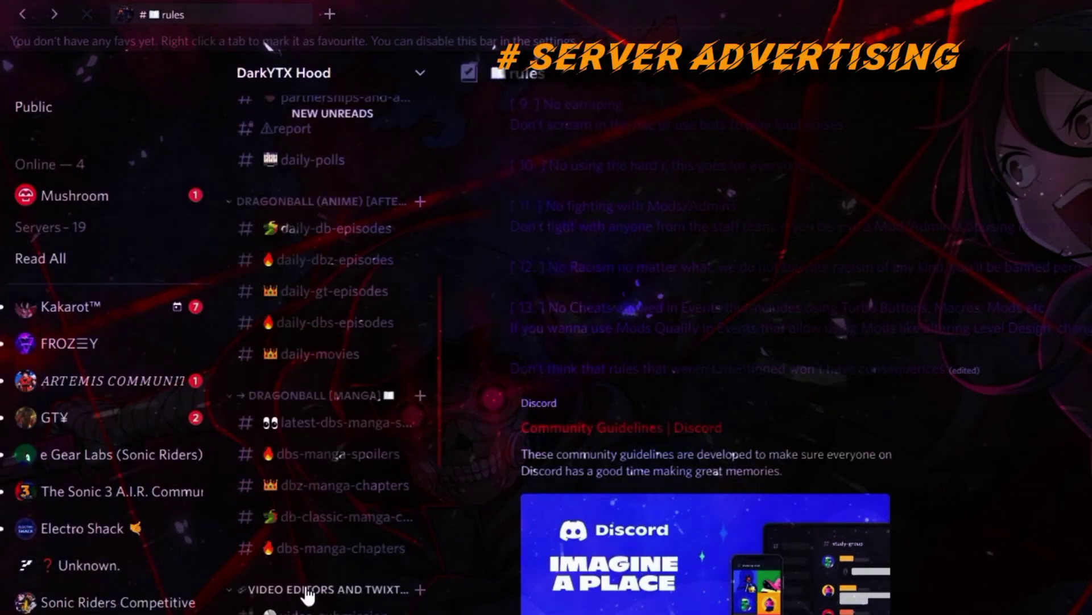
scroll(307, 595, "down", 5)
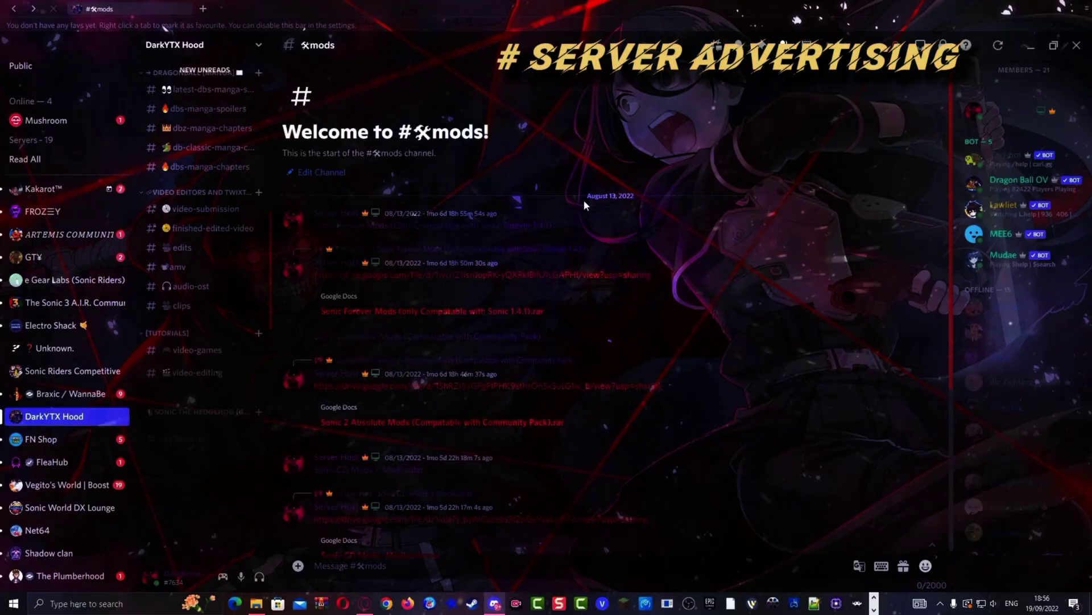
scroll(592, 193, "down", 3)
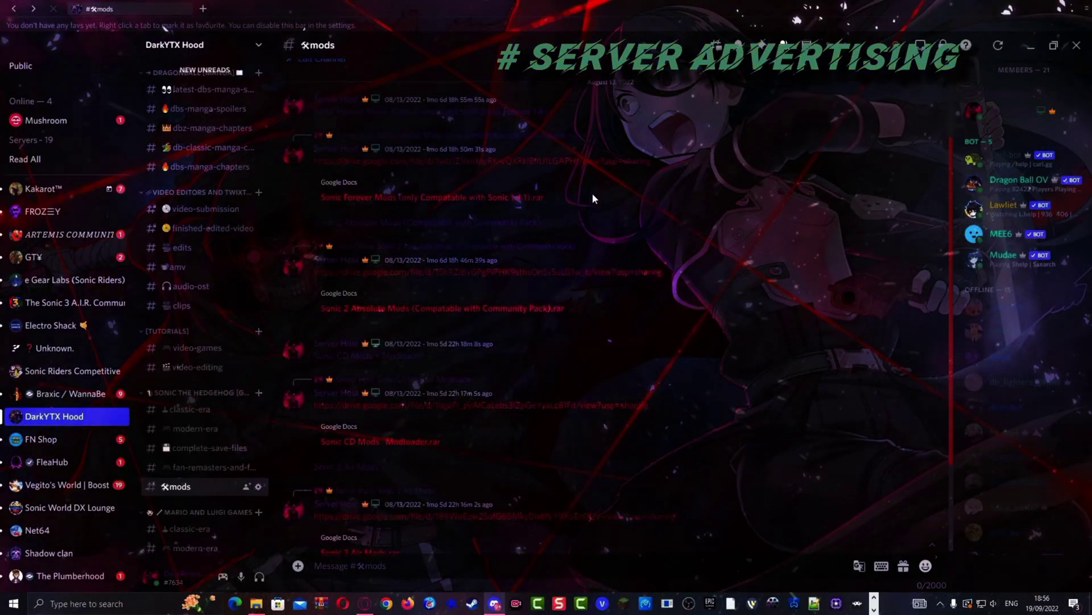
scroll(536, 166, "down", 2)
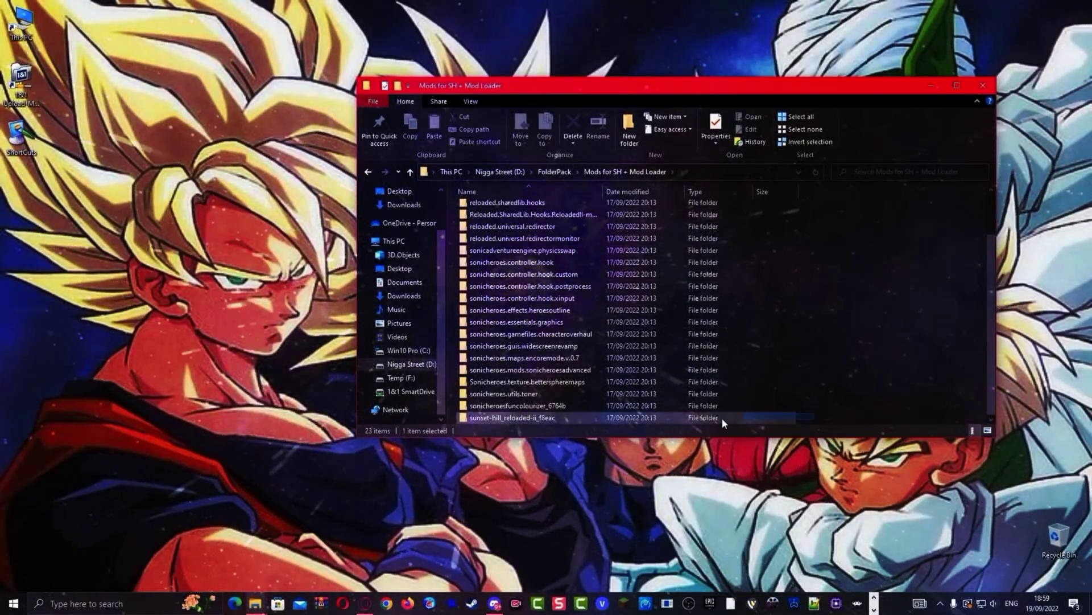
Cut the 22 mod folders and paste them into the empty SONICHEROES\Mods folder
left_click_drag(722, 418, 524, 210)
right_click(524, 211)
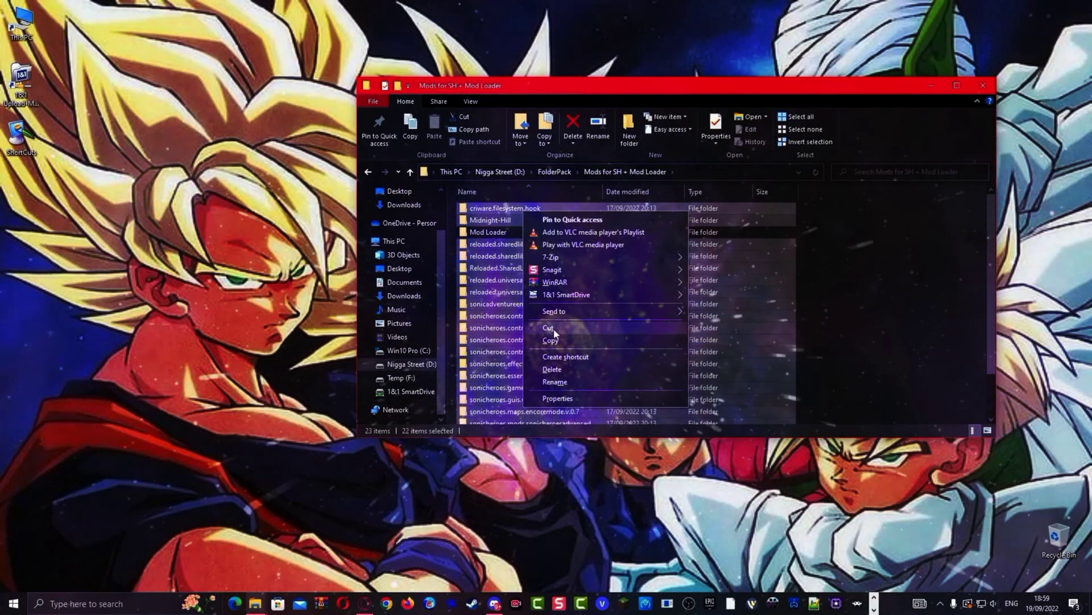
left_click(554, 330)
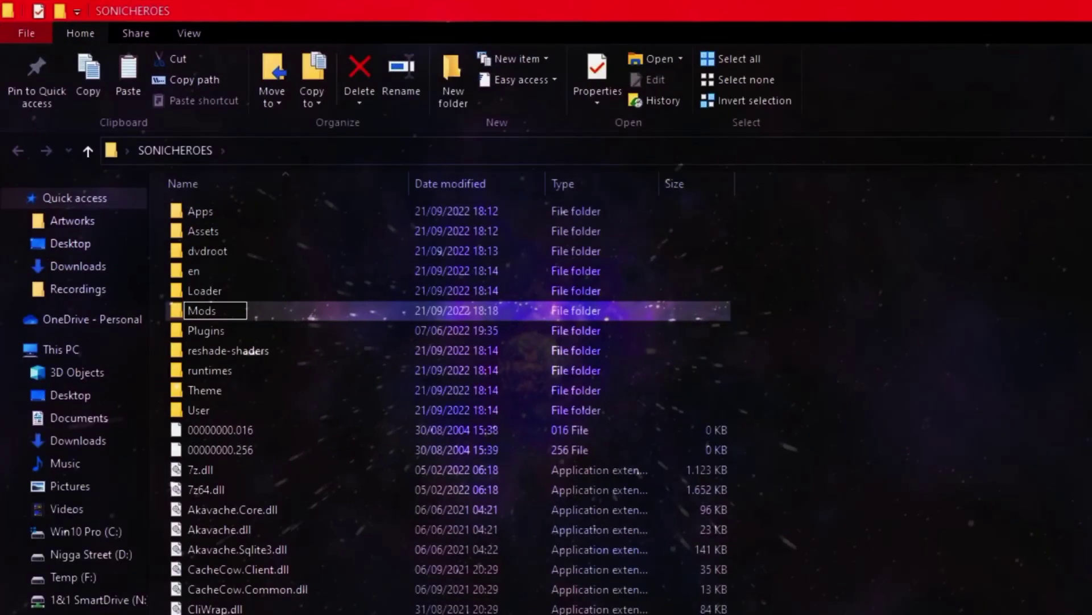
left_click(759, 461)
left_click(406, 308)
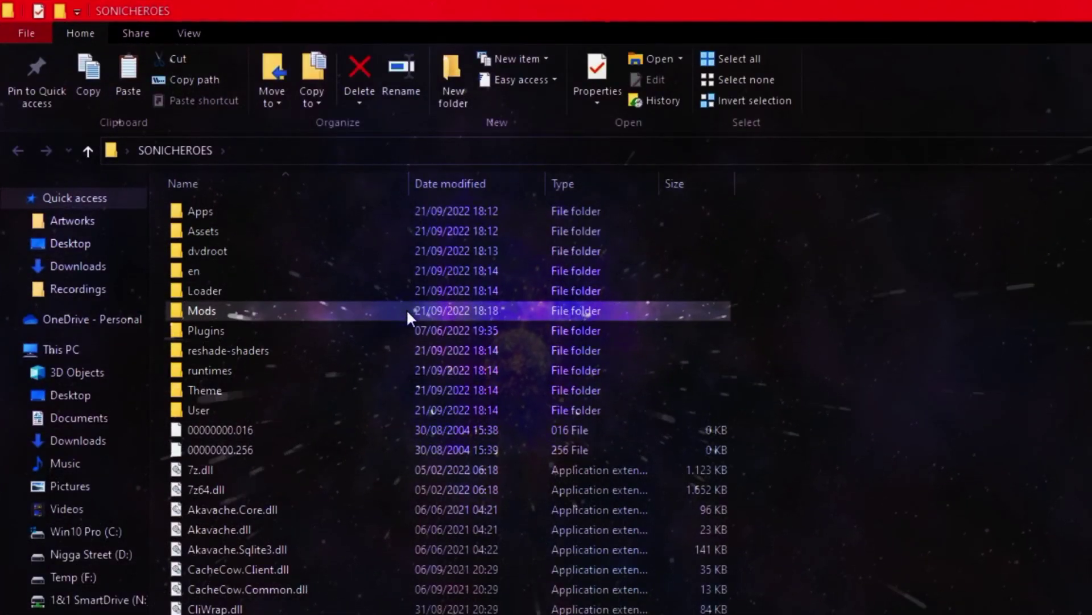
double_click(406, 308)
right_click(407, 310)
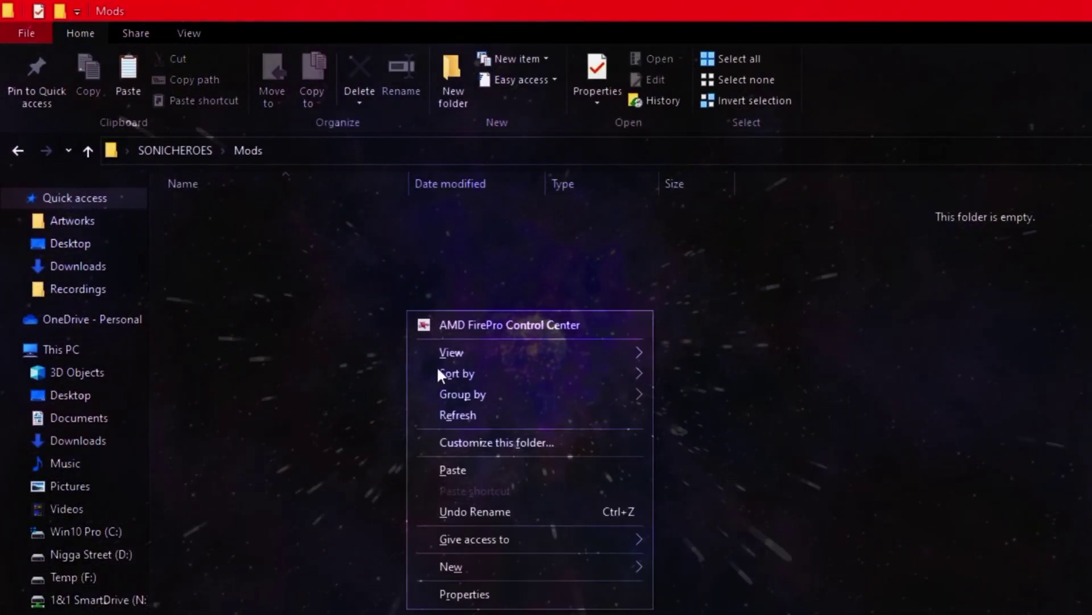
left_click(472, 470)
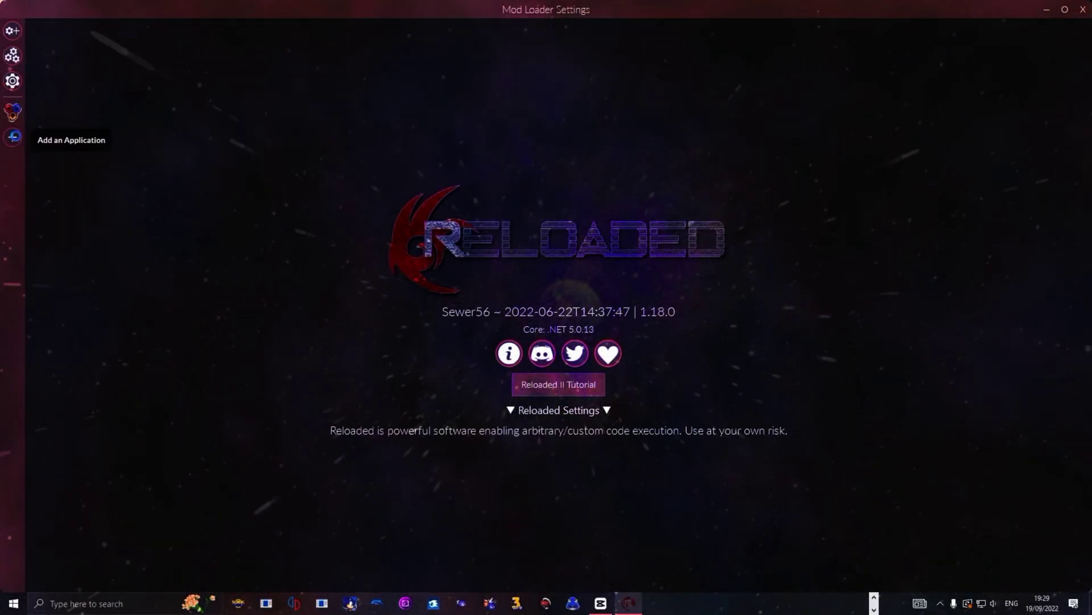
Add Tsonic_win from the SONICHEROES folder as a new application
left_click(13, 138)
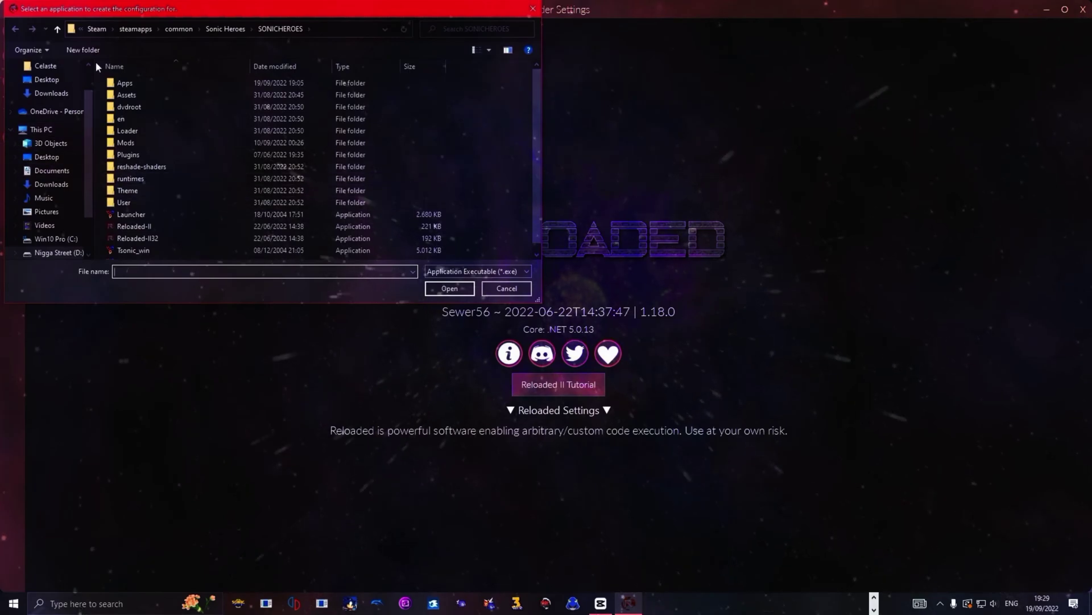
scroll(179, 235, "down", 1)
left_click(180, 240)
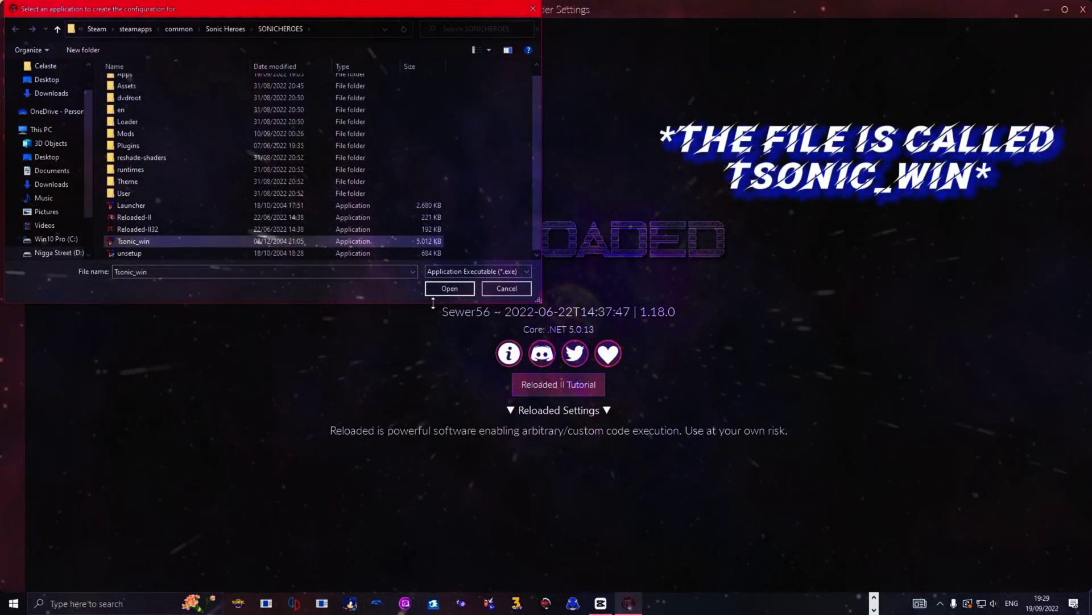
left_click(449, 287)
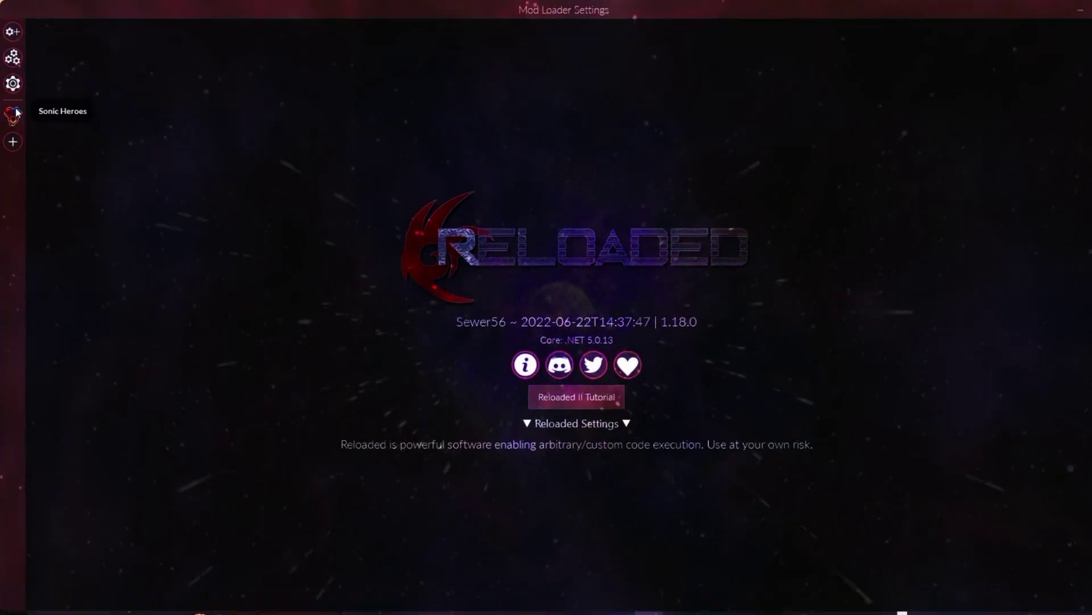
Open the Sonic Heroes mod list and read descriptions from Post Processing to Heroes Logo Outline
left_click(15, 113)
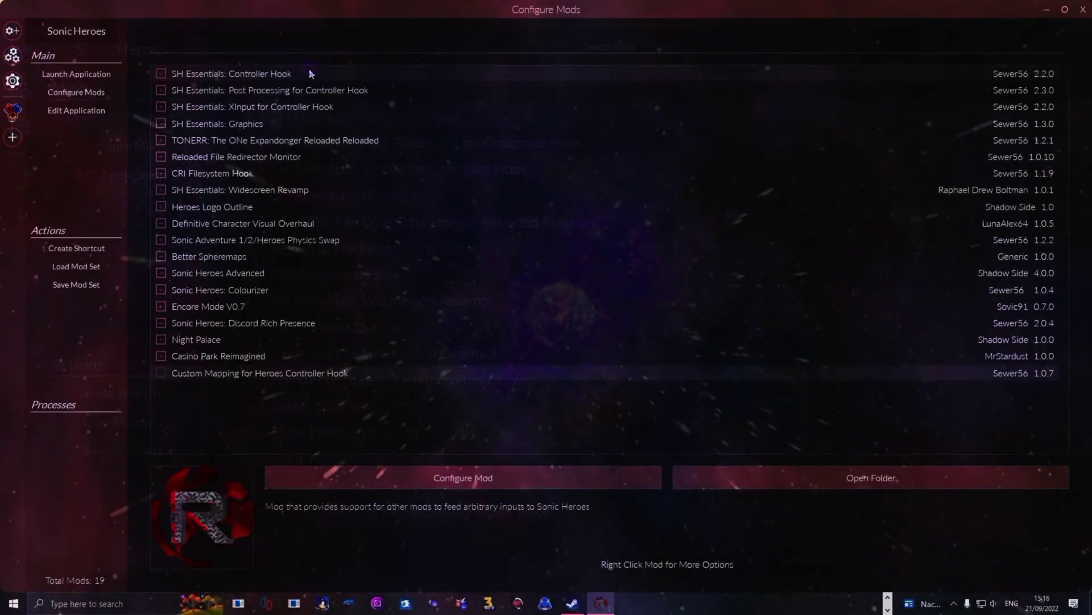
left_click(317, 91)
left_click(317, 107)
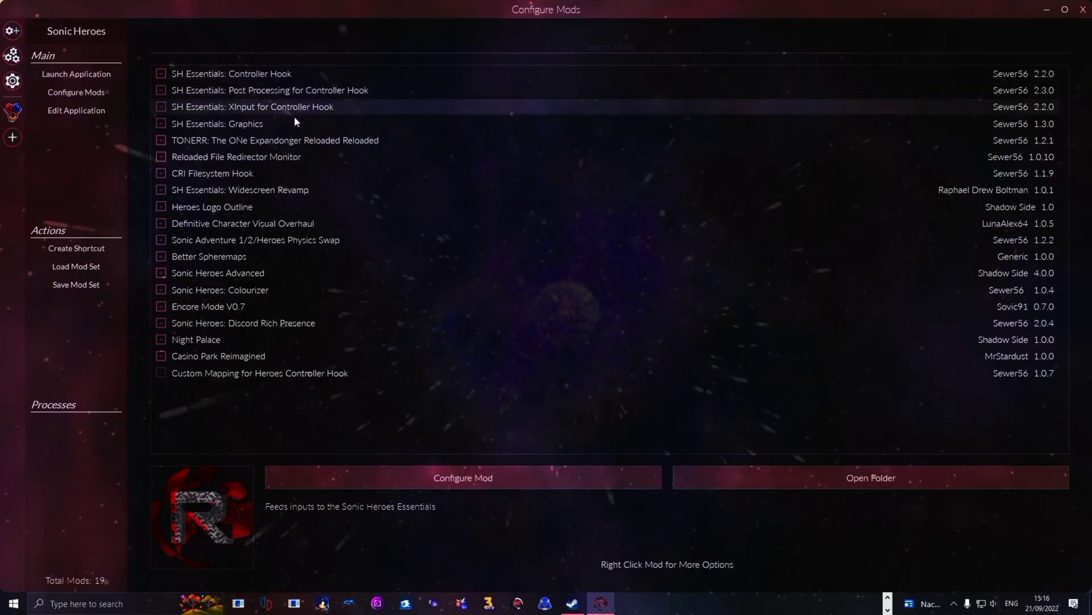
left_click(280, 141)
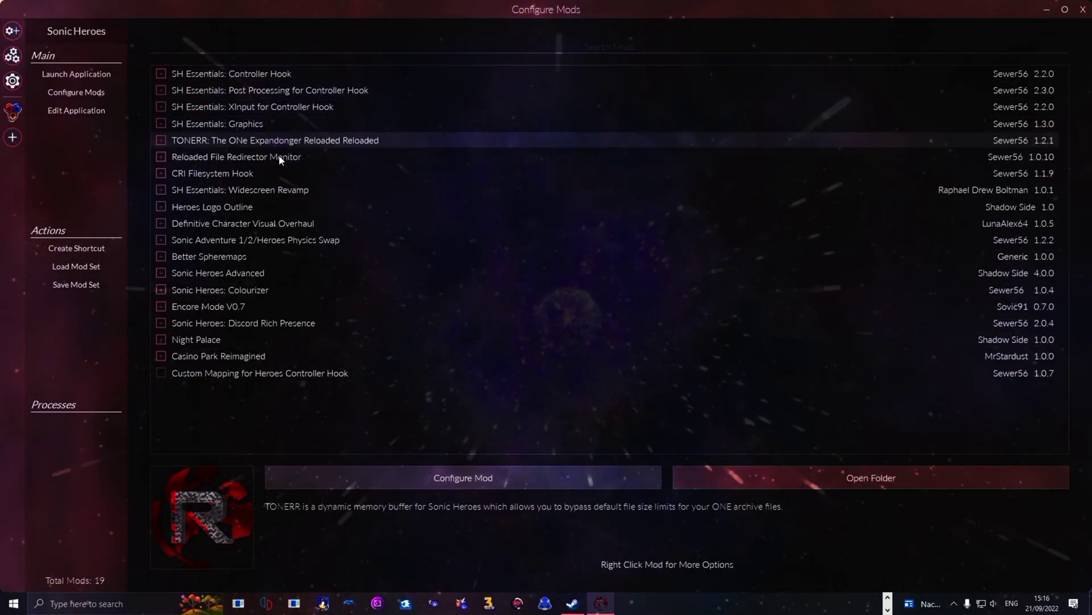
left_click(279, 158)
left_click(275, 173)
left_click(271, 190)
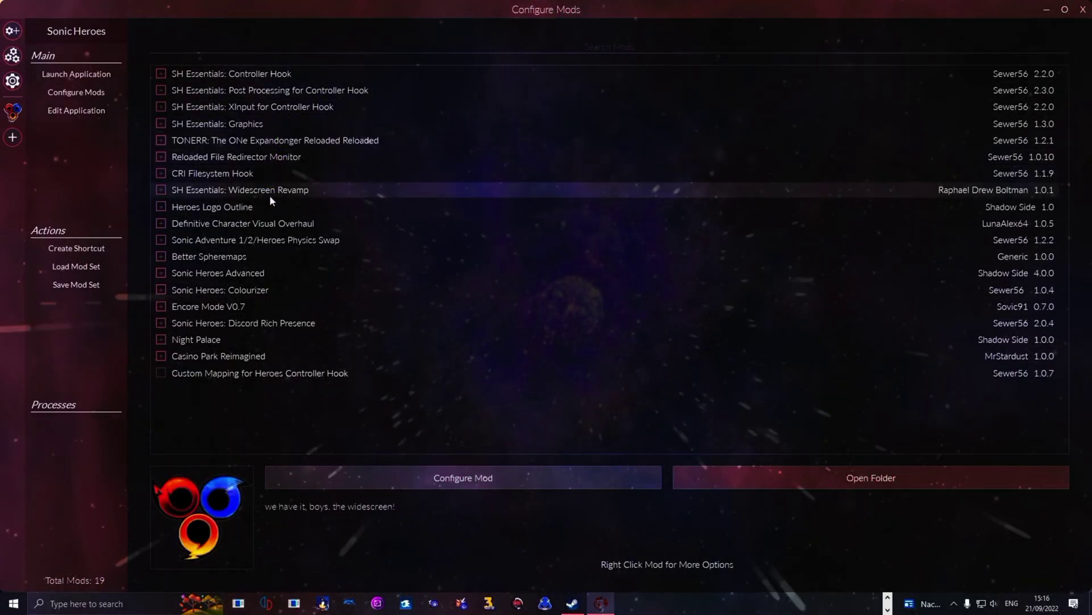
left_click(272, 208)
Read the descriptions from Definitive Character Visual Overhaul through Night Palace
left_click(273, 224)
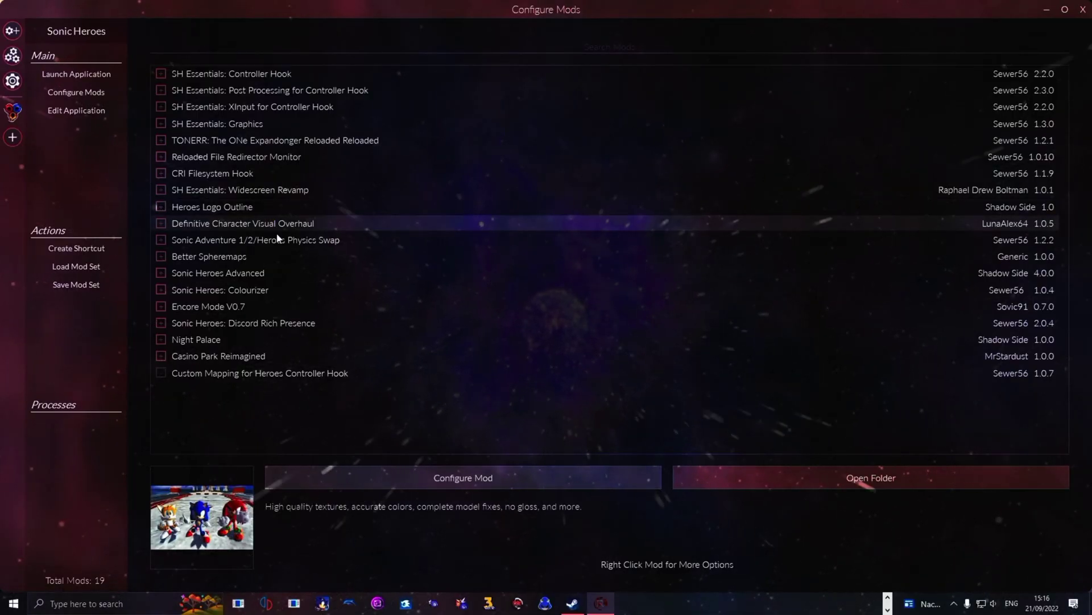
left_click(278, 239)
left_click(244, 257)
left_click(246, 274)
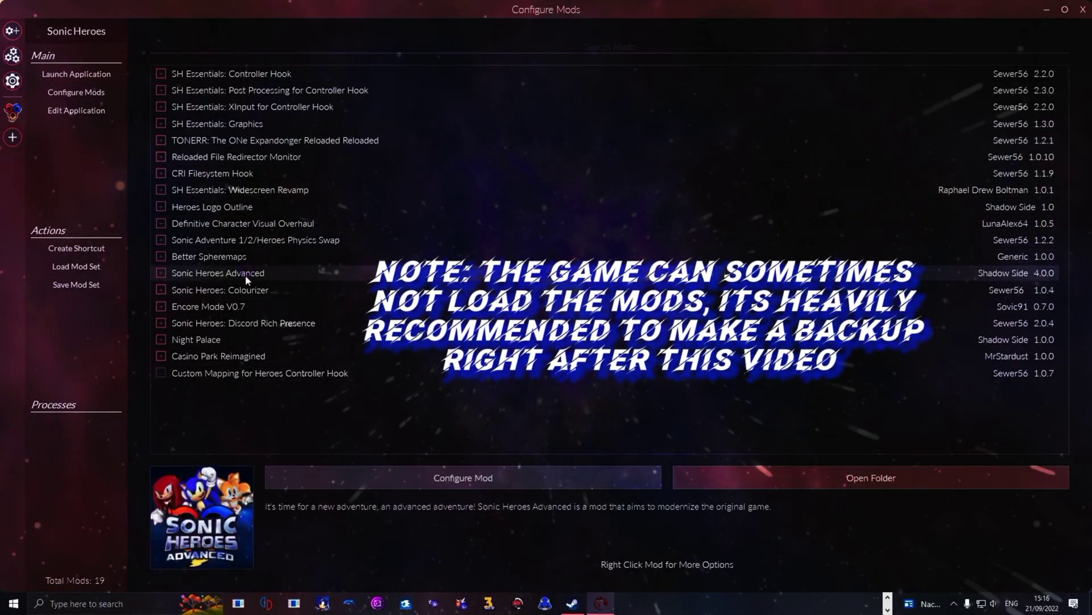
left_click(241, 291)
left_click(231, 307)
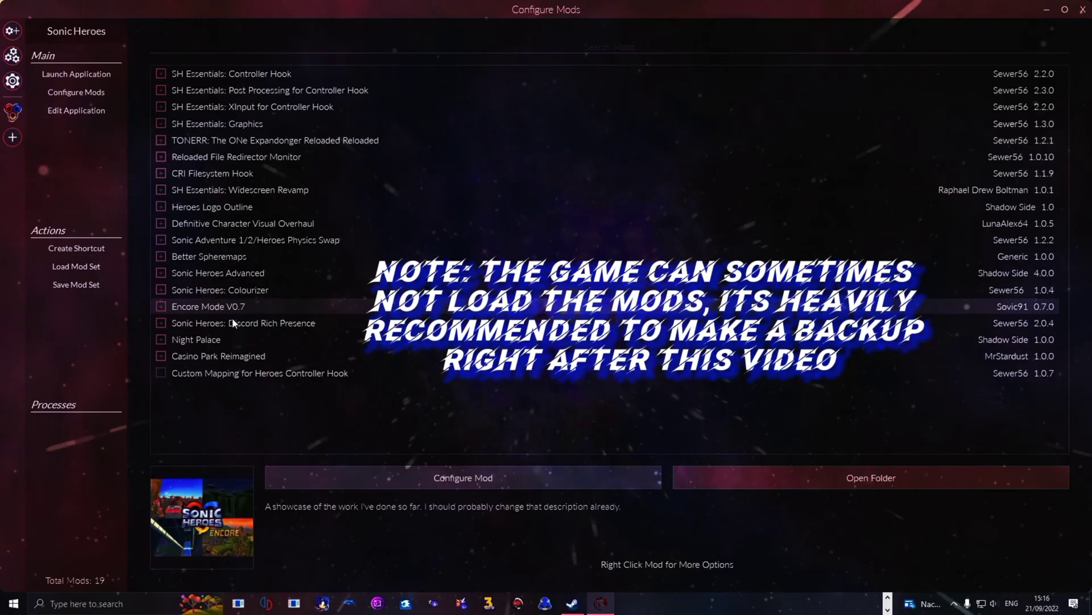
left_click(230, 323)
left_click(213, 340)
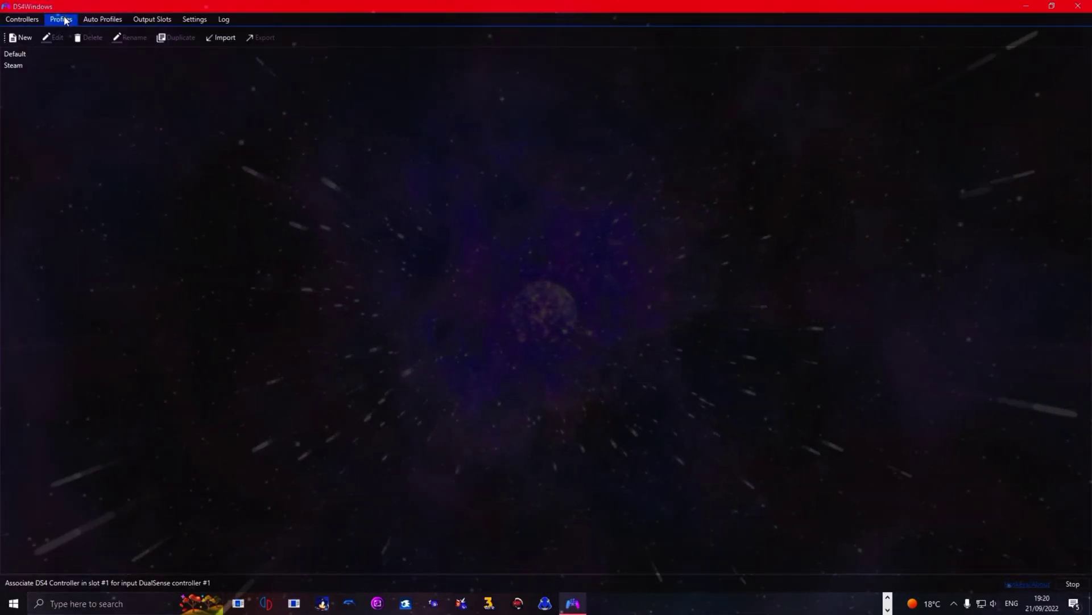
Create a new controller profile from the Gamepad preset with Xbox 360 output
left_click(25, 38)
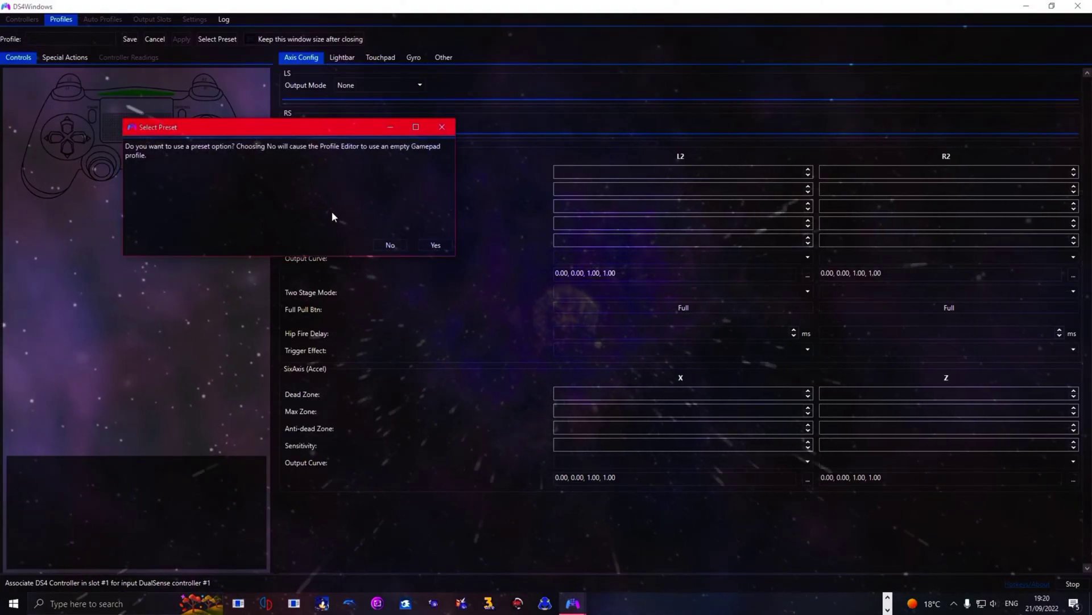
left_click(435, 244)
left_click(216, 170)
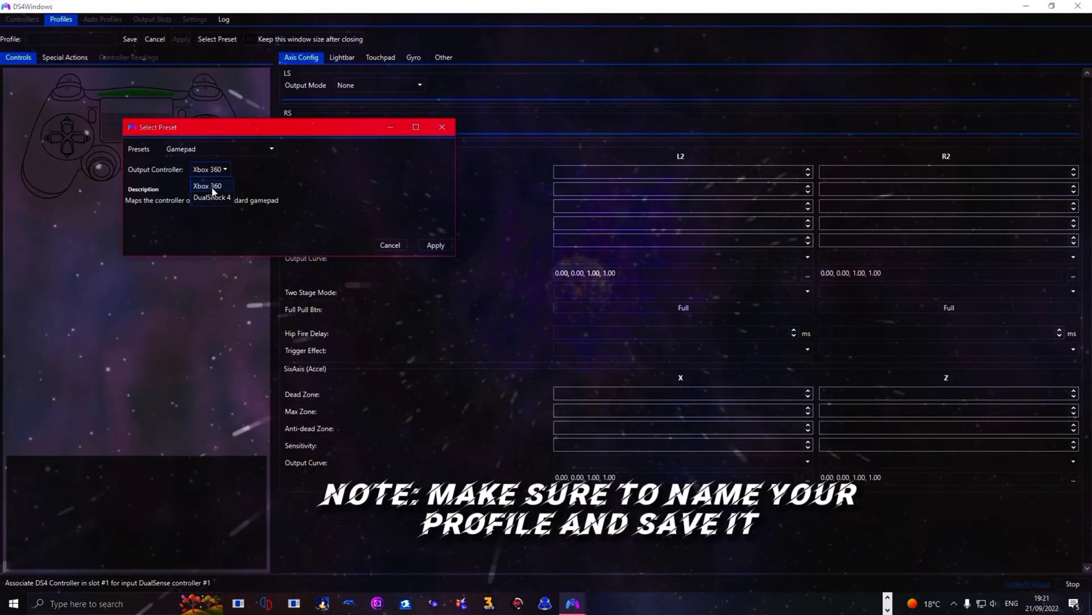
left_click(213, 189)
left_click(434, 245)
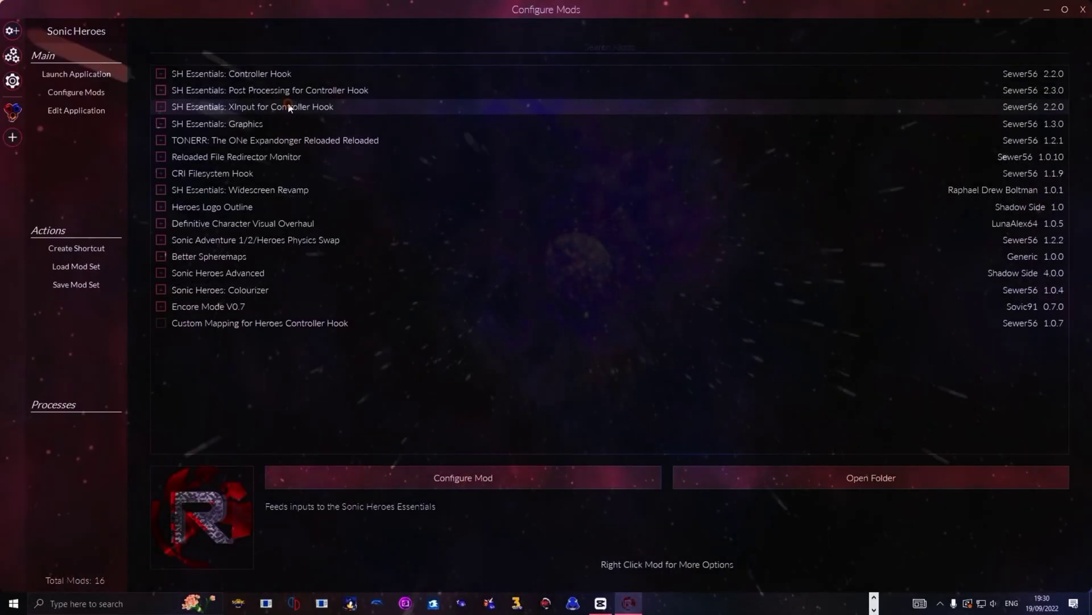
Look over the XInput for Controller Hook button mappings and save them unchanged
right_click(290, 108)
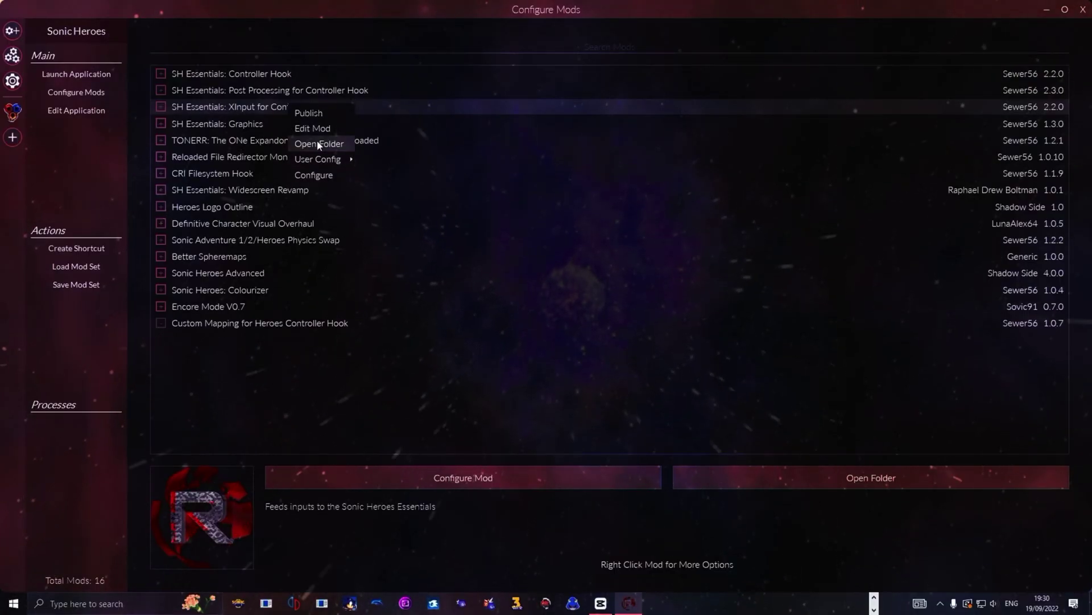
left_click(592, 481)
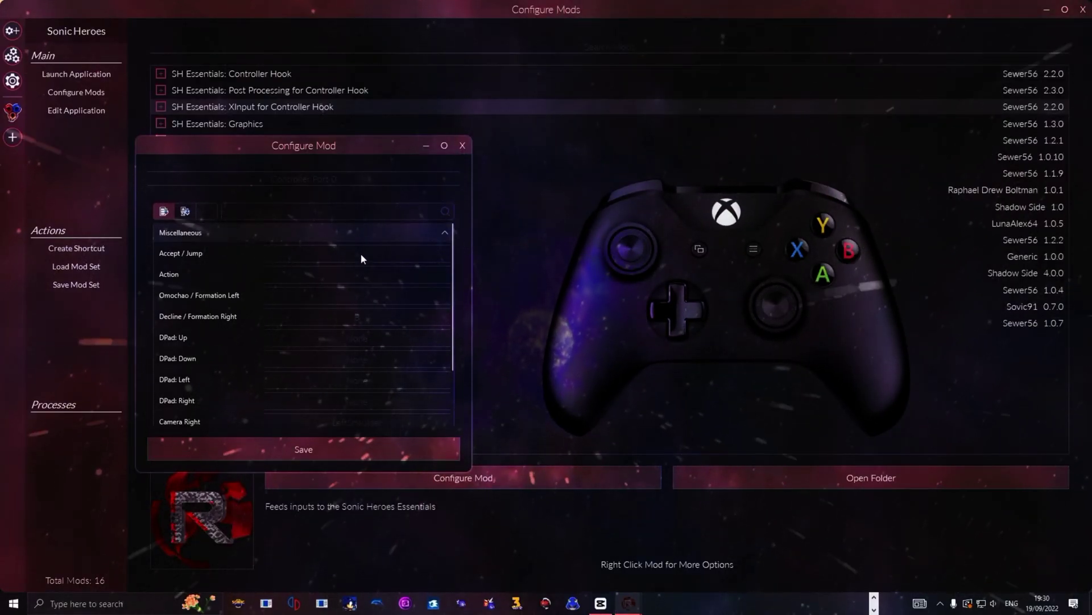
scroll(360, 254, "down", 1)
scroll(360, 259, "down", 2)
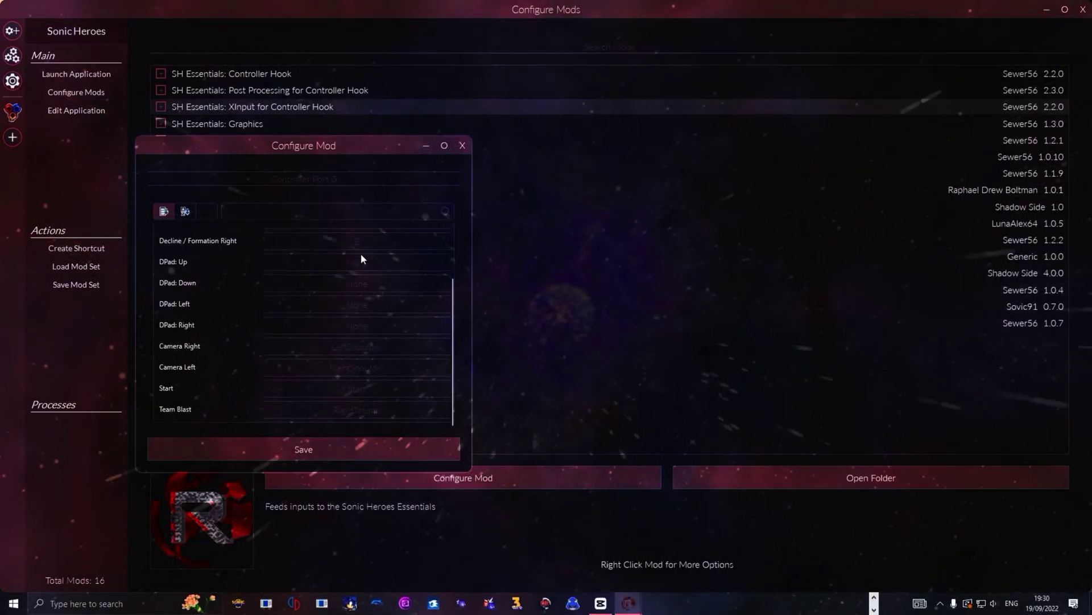
scroll(364, 319, "up", 3)
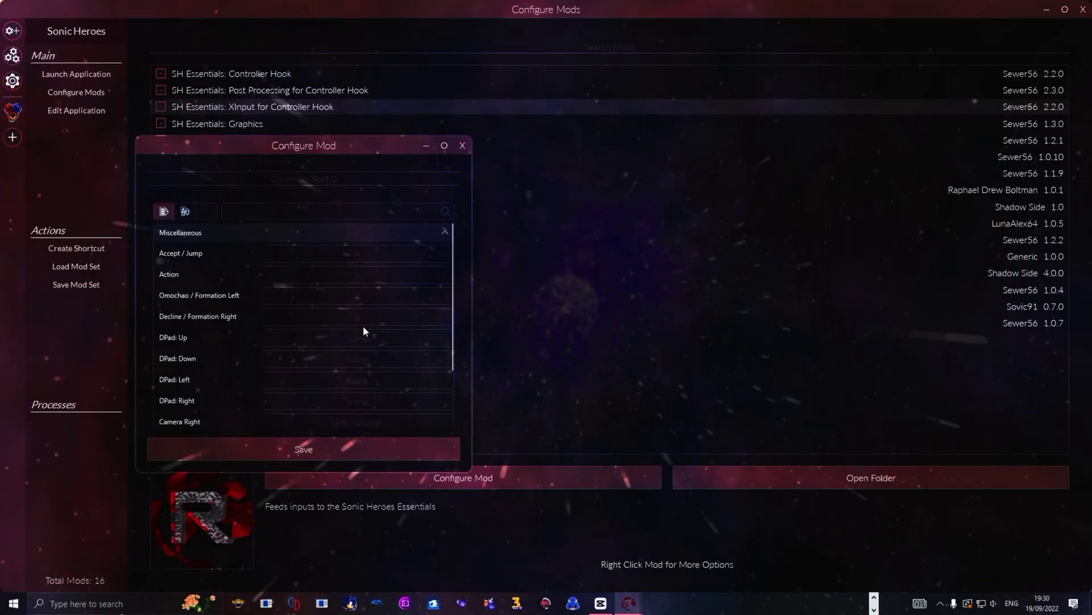
left_click(381, 448)
Configure SH Essentials: Graphics for 1920×1080 resolution with English as the game language
left_click(269, 127)
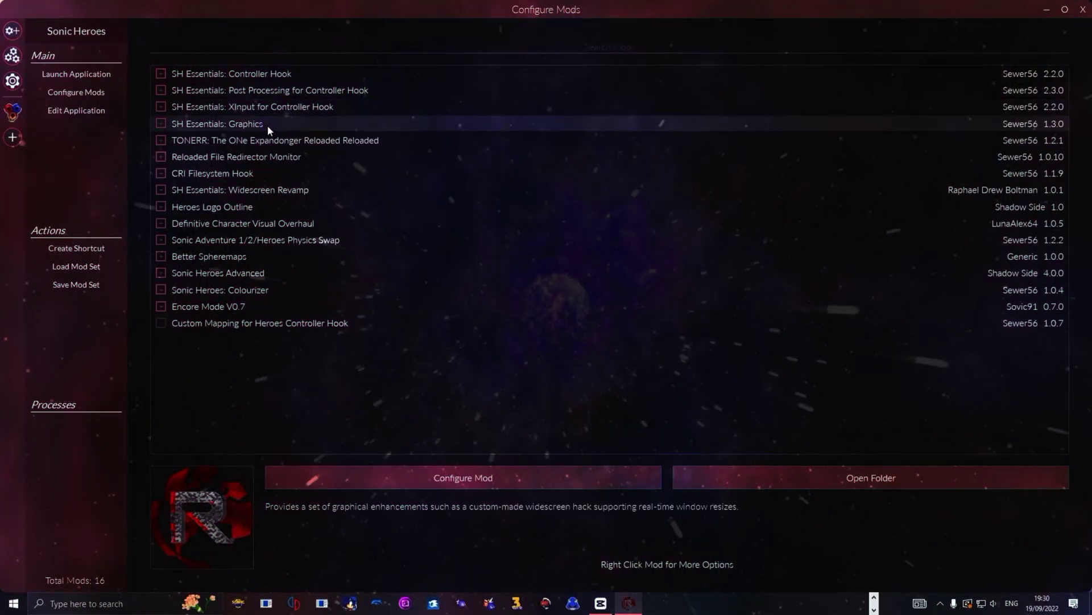
left_click(543, 477)
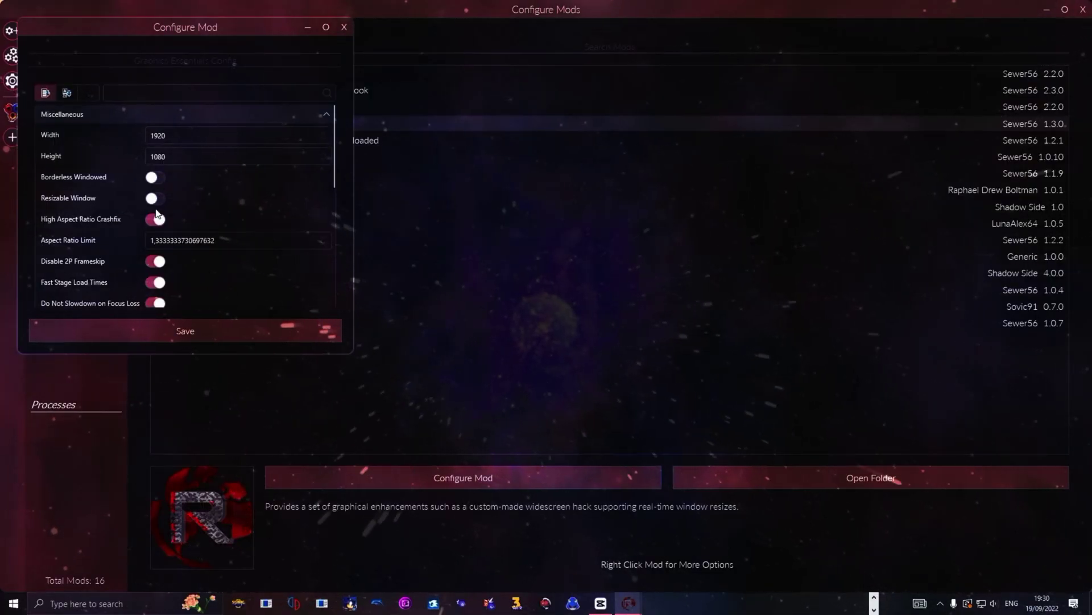
scroll(156, 227, "down", 1)
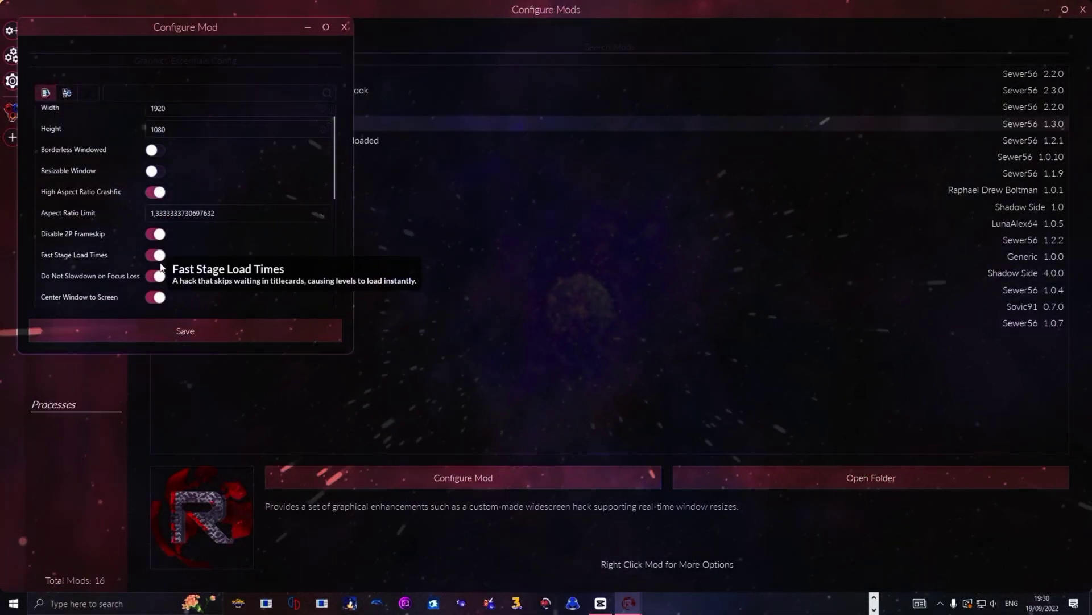
scroll(156, 285, "down", 5)
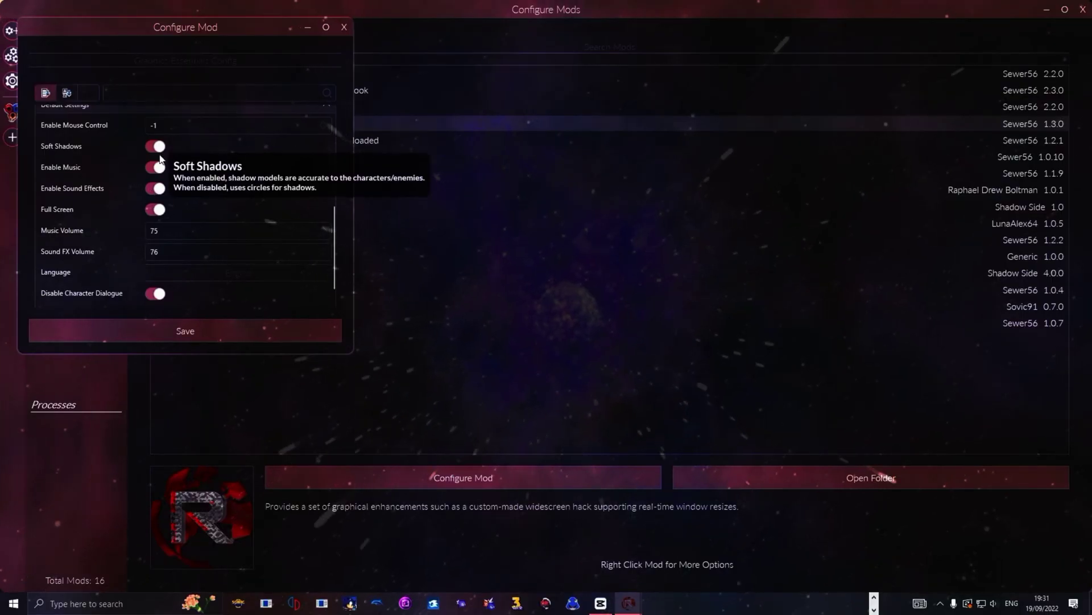
scroll(174, 215, "down", 1)
left_click(212, 245)
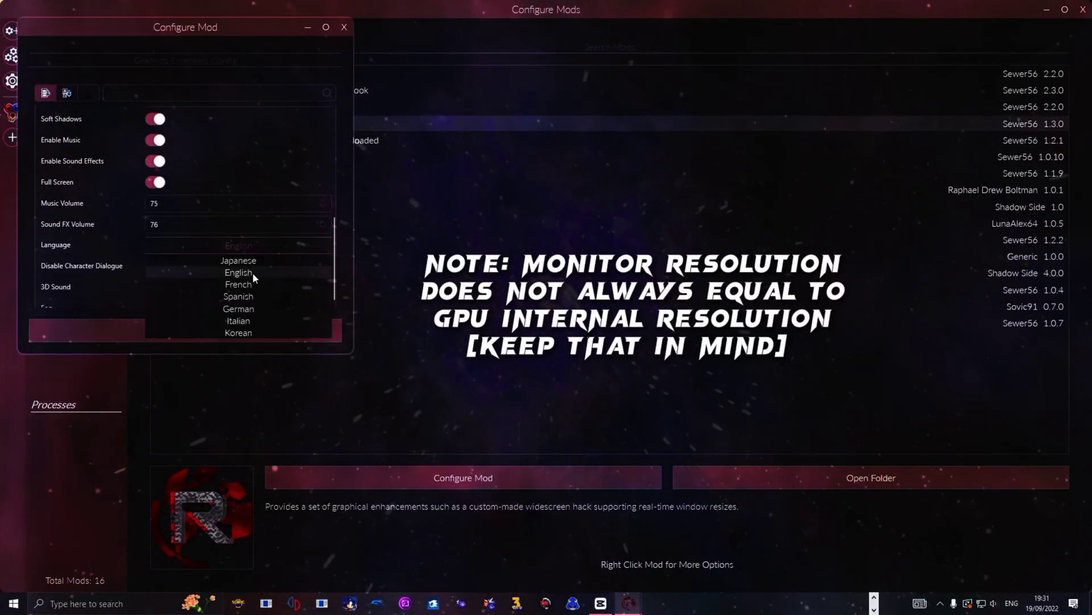
left_click(264, 246)
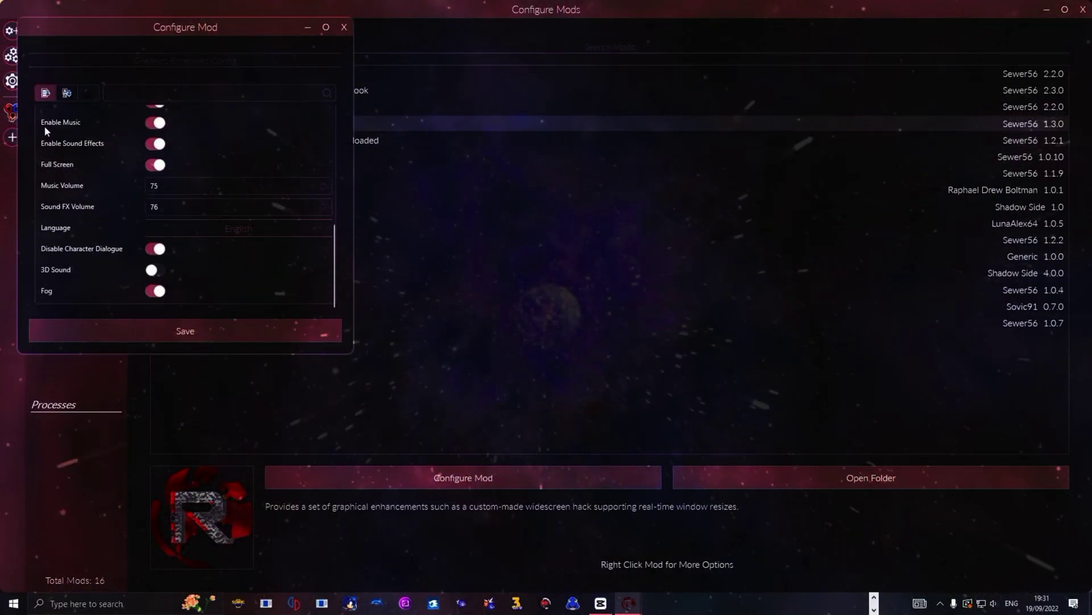
left_click(67, 92)
scroll(93, 248, "down", 10)
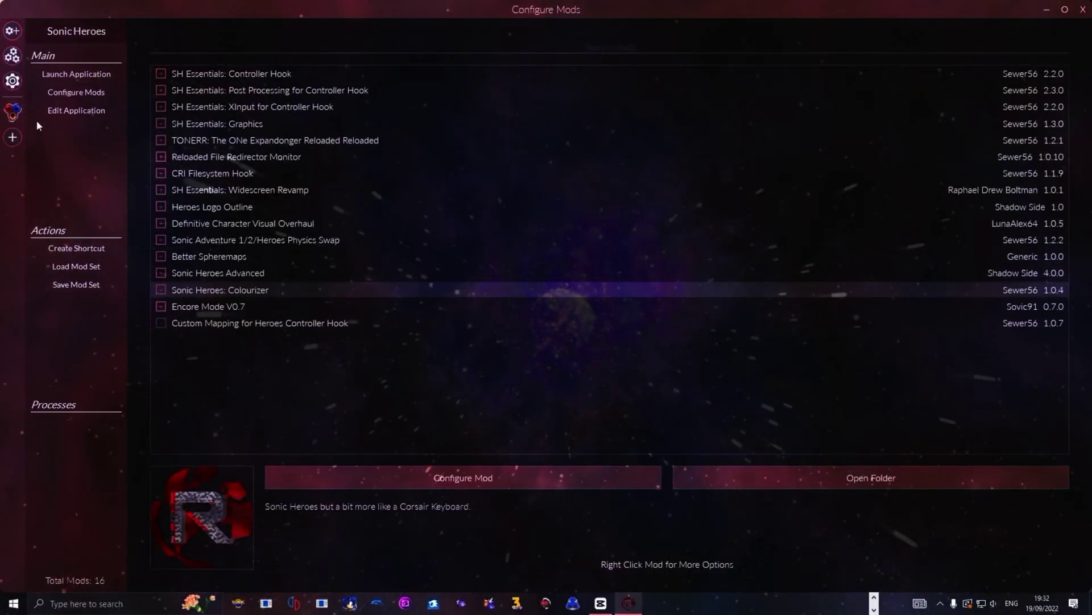
left_click(13, 55)
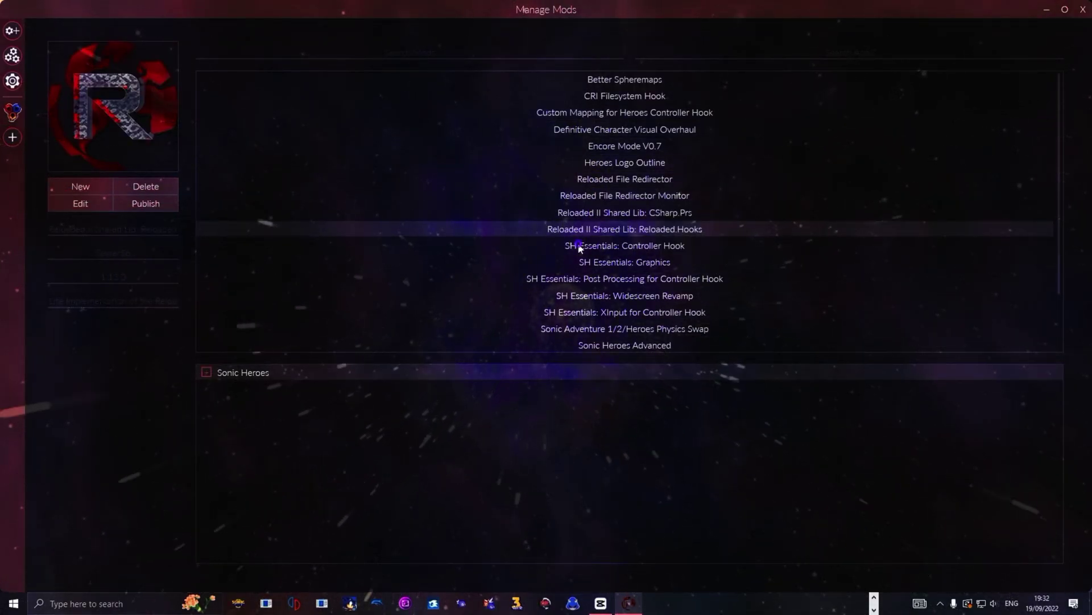
scroll(593, 298, "down", 1)
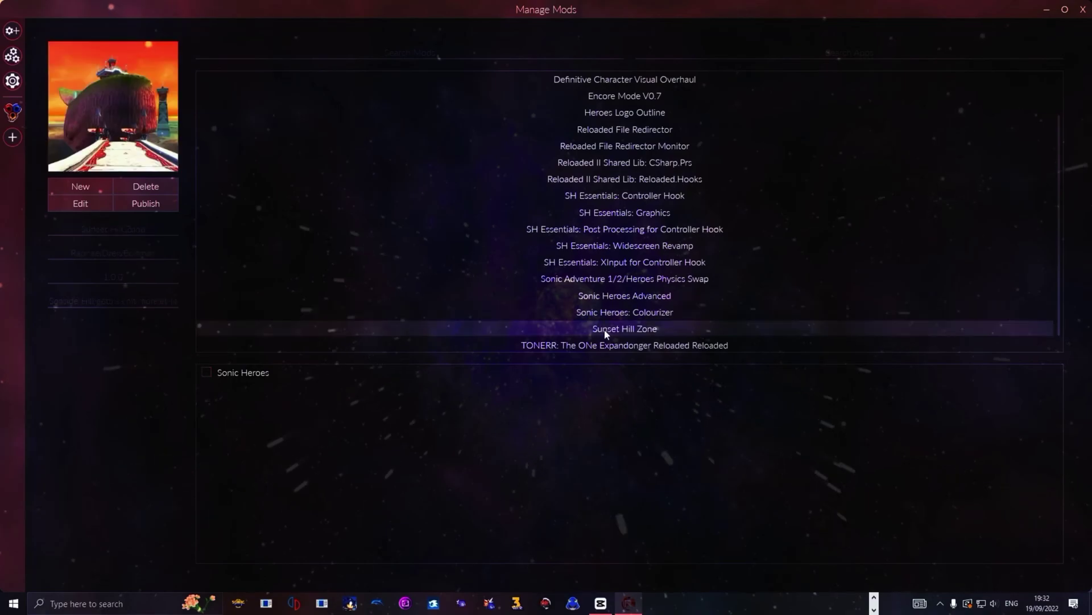
left_click(13, 112)
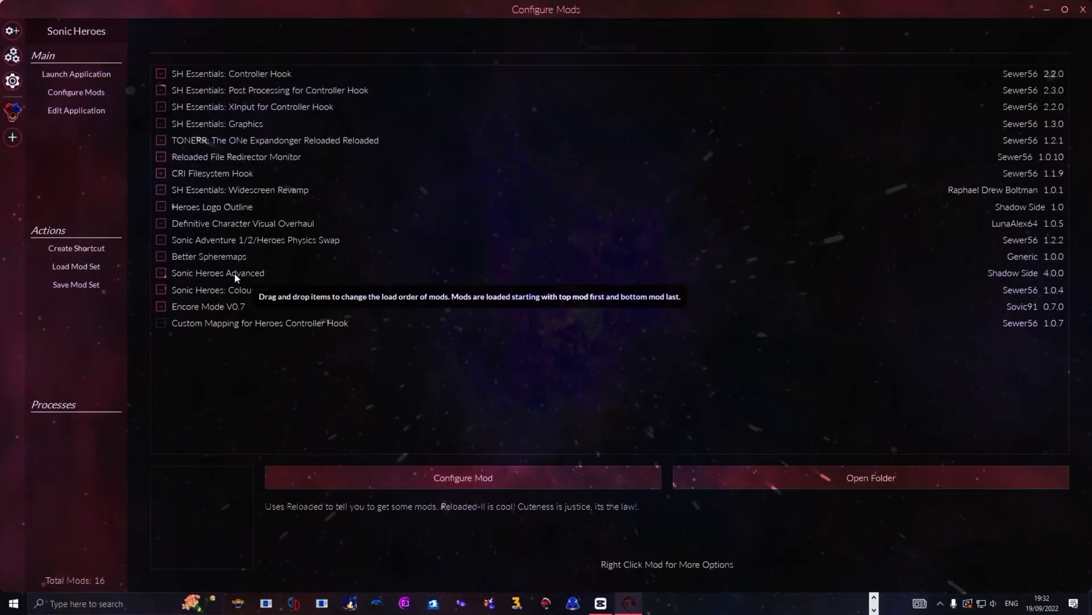